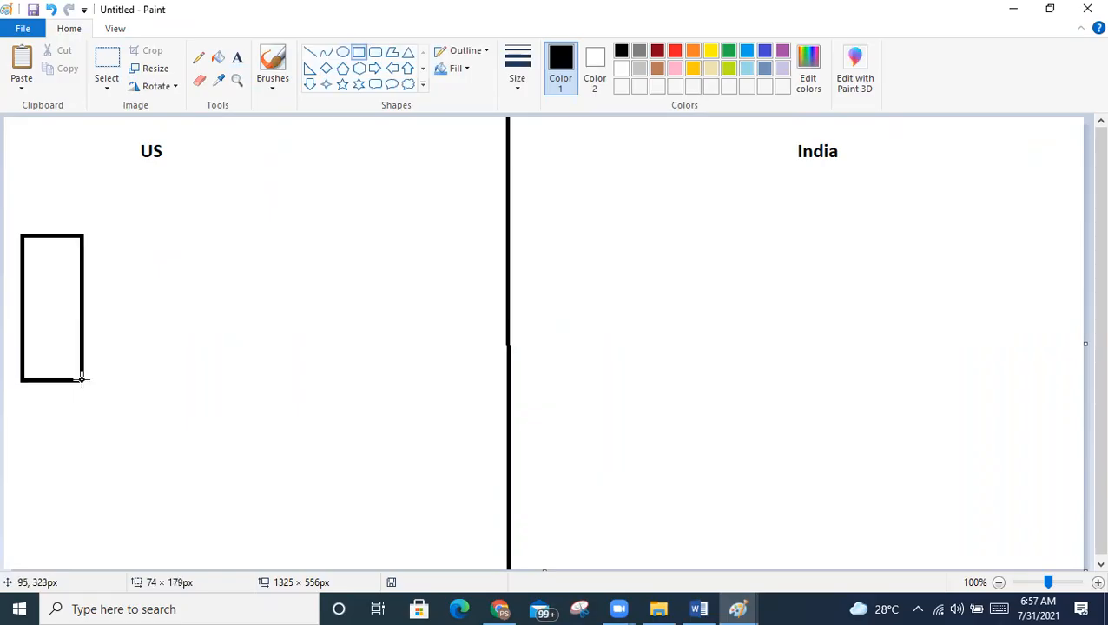
# Add the text label "SCCM" just above the tall rectangle on the US side.
pyautogui.click(237, 59)
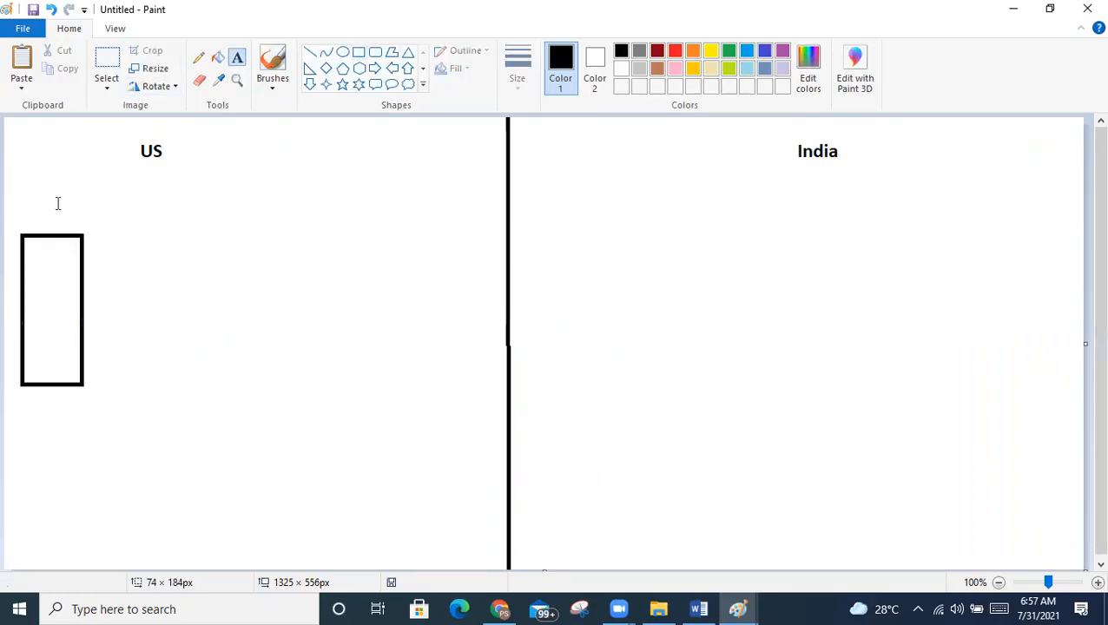
pyautogui.click(40, 195)
pyautogui.click(25, 212)
pyautogui.write('SCCM')
pyautogui.click(208, 275)
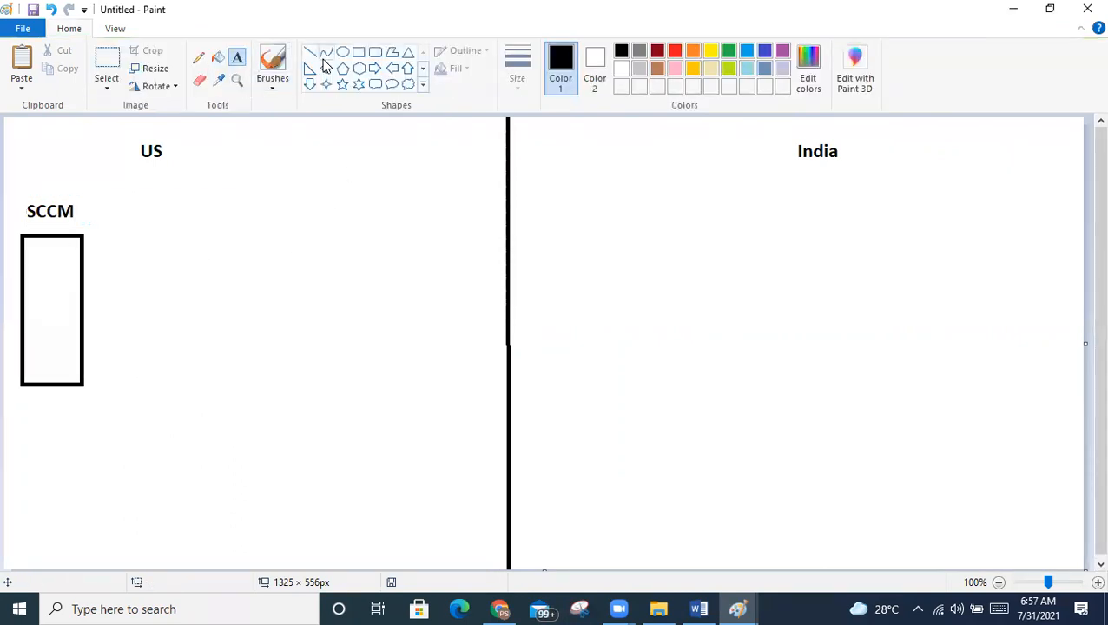
pyautogui.click(343, 84)
pyautogui.moveTo(426, 147); pyautogui.dragTo(496, 220)
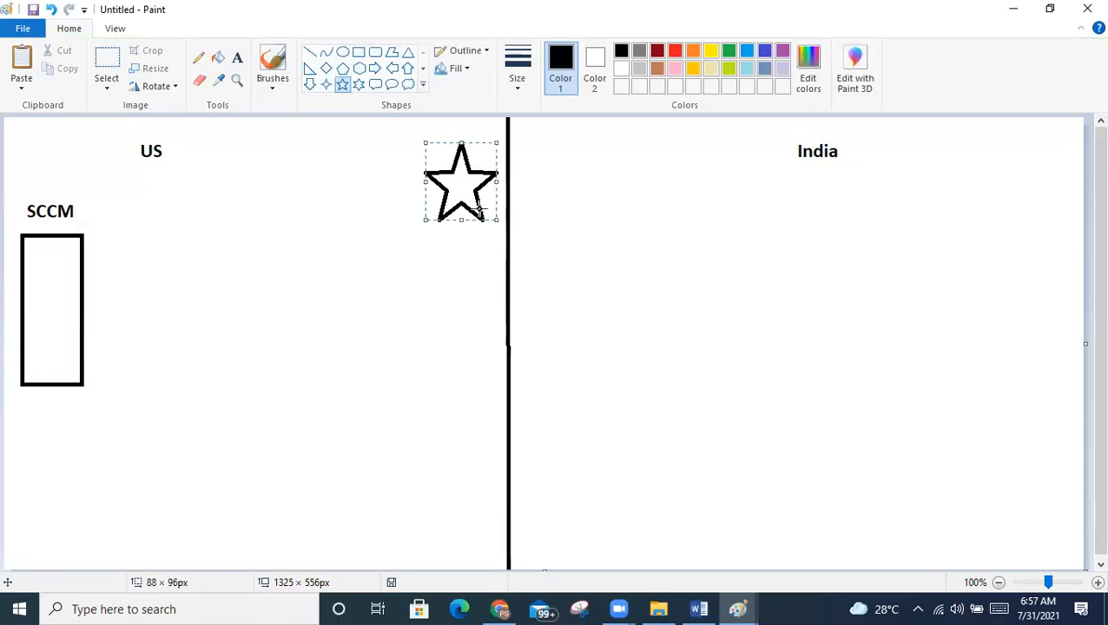
pyautogui.hotkey('ctrl', 'z')
pyautogui.click(375, 85)
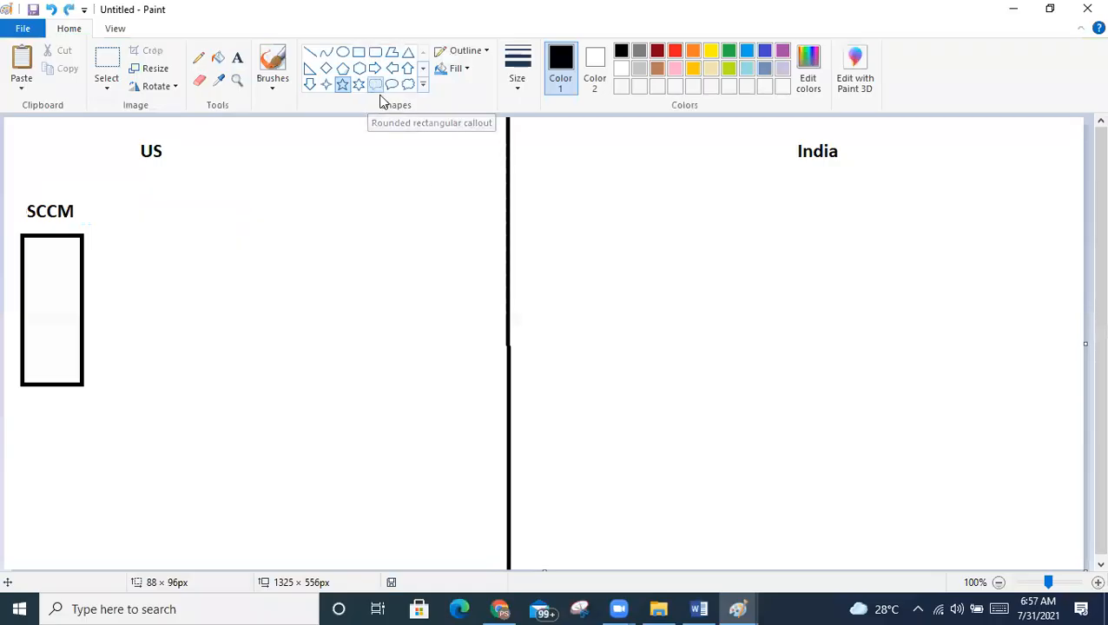
pyautogui.moveTo(399, 176); pyautogui.dragTo(492, 230)
pyautogui.hotkey('ctrl', 'z')
pyautogui.click(360, 85)
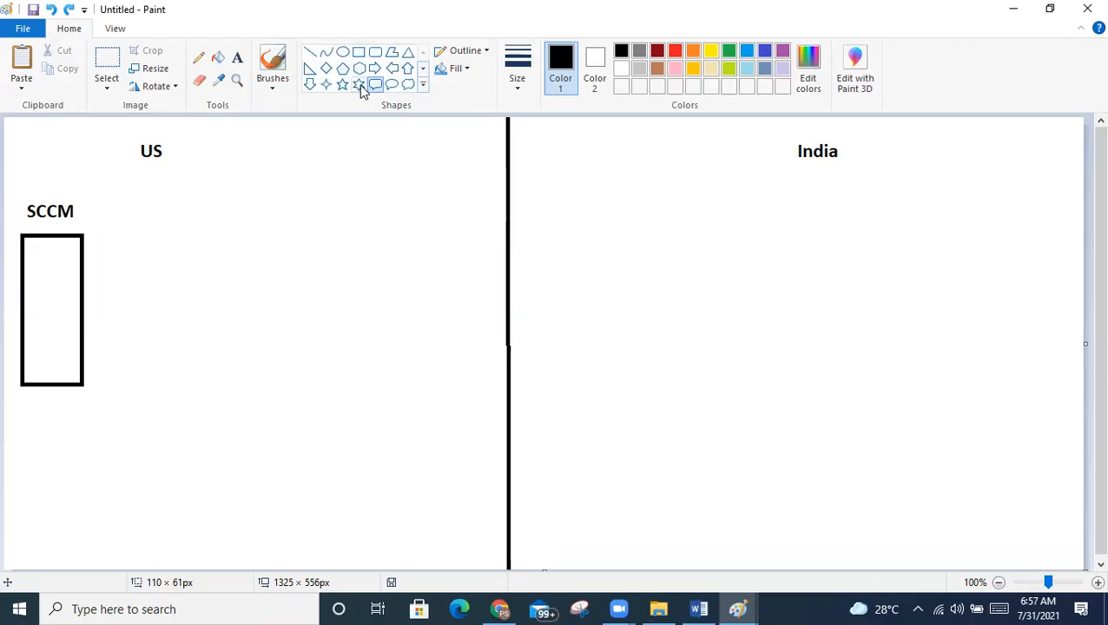
# Draw a five-point star about 112 × 113 px on the US side, beside the upper part of the dividing line.
pyautogui.click(342, 84)
pyautogui.moveTo(407, 160); pyautogui.dragTo(500, 252)
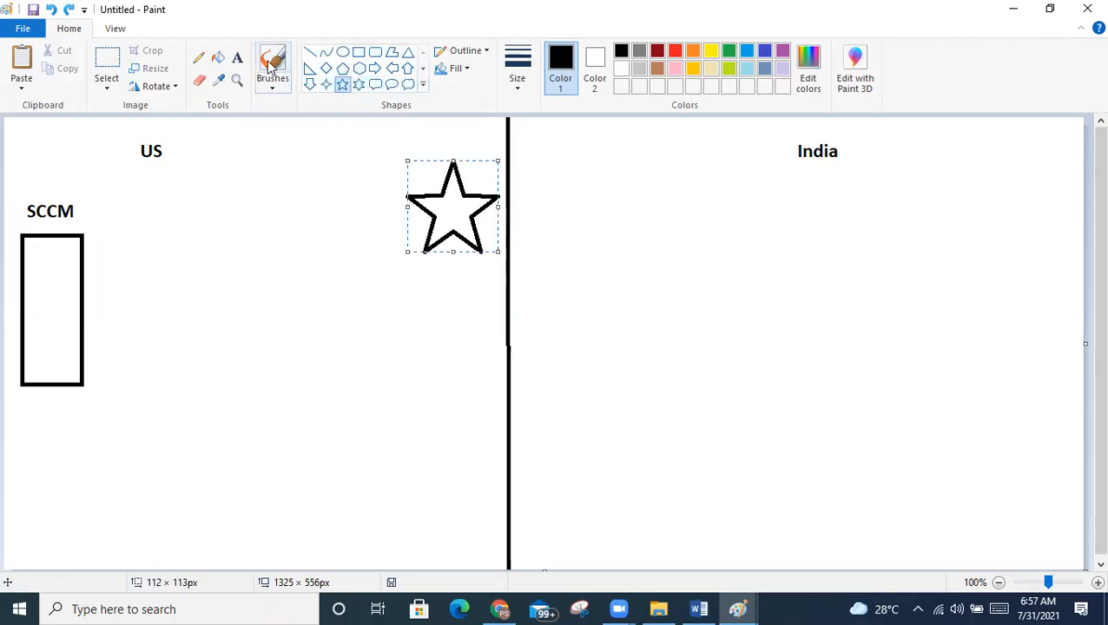
pyautogui.click(198, 57)
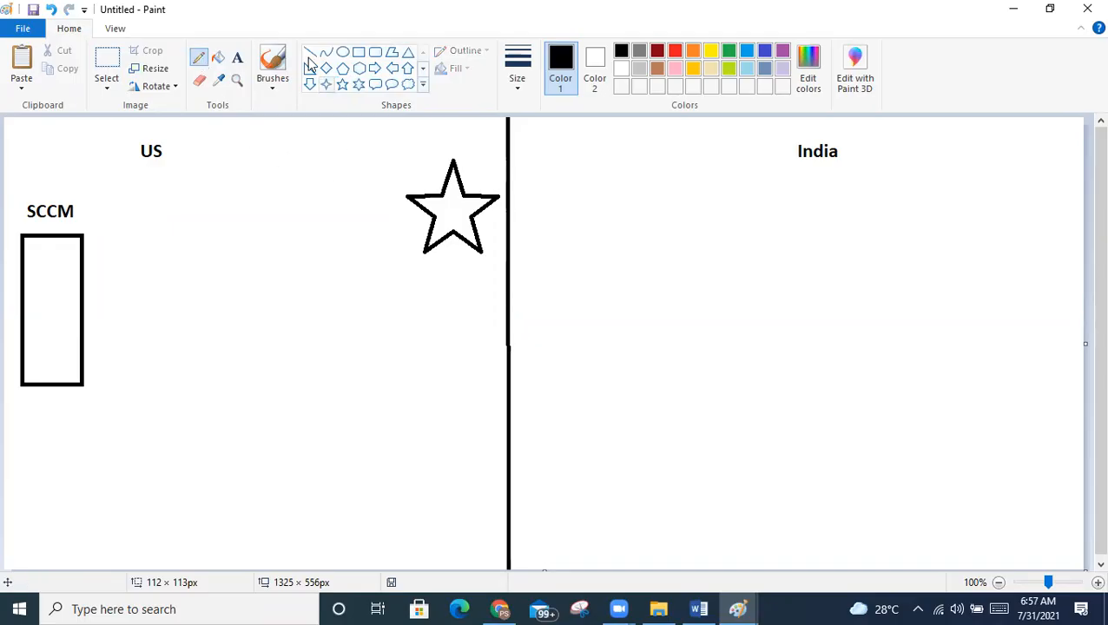
# Draw three stacked horizontal rectangles below the star, about 124 × 32, 136 × 31 and 156 × 35 px from top to bottom.
pyautogui.click(359, 54)
pyautogui.moveTo(361, 322); pyautogui.dragTo(464, 350)
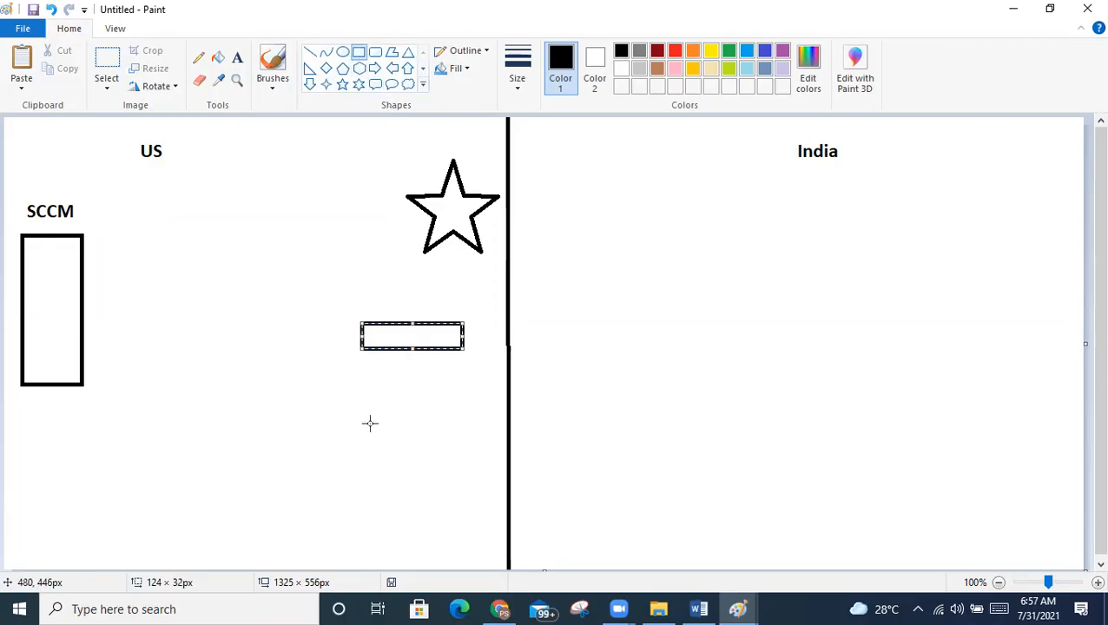
pyautogui.moveTo(354, 387); pyautogui.dragTo(464, 414)
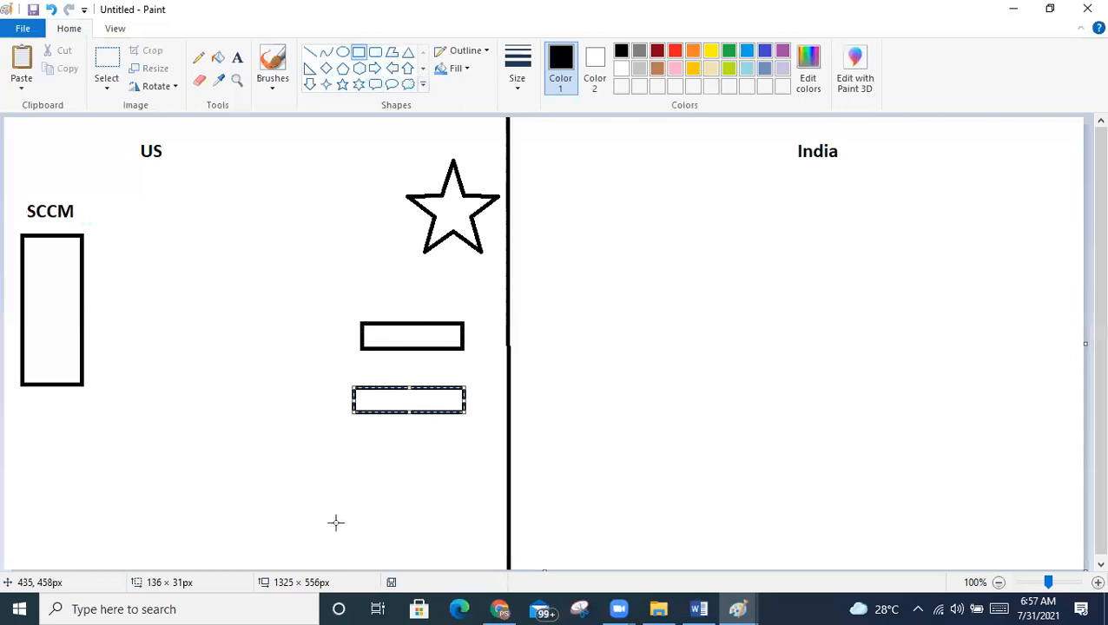
pyautogui.moveTo(334, 452); pyautogui.dragTo(464, 481)
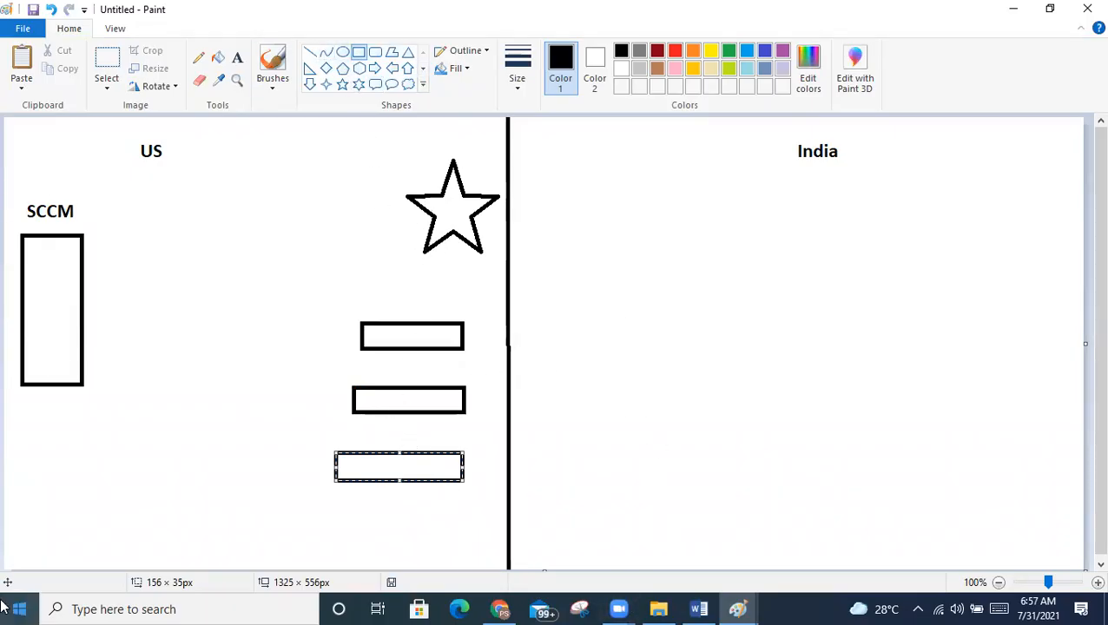
pyautogui.click(198, 58)
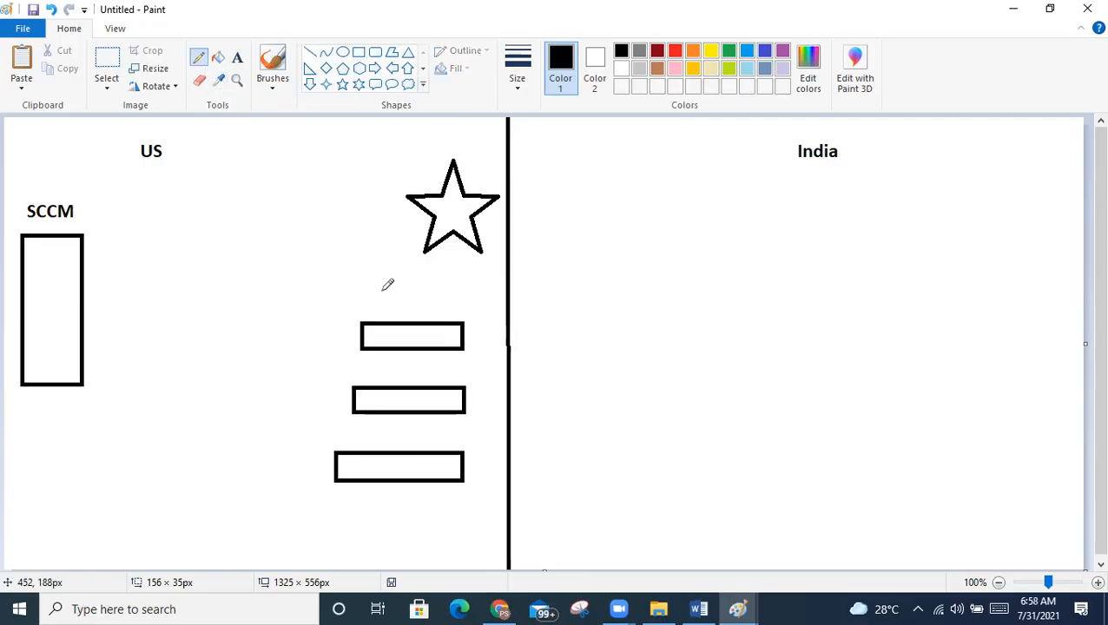
# Add the text label "Router" above the uppermost of the three stacked rectangles.
pyautogui.click(238, 59)
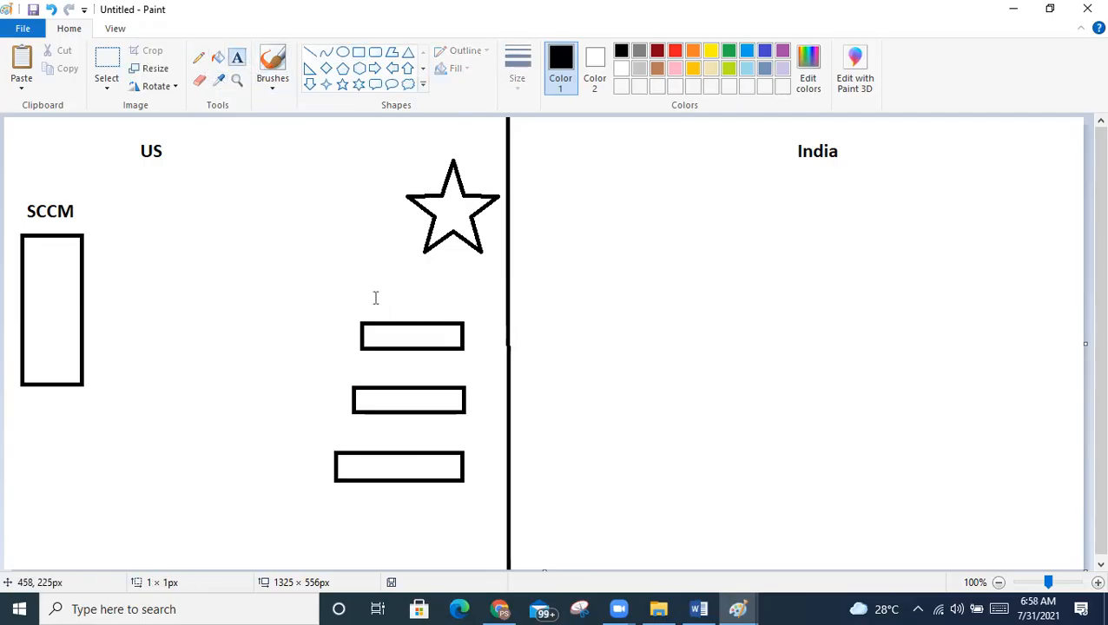
pyautogui.click(376, 299)
pyautogui.write('Router')
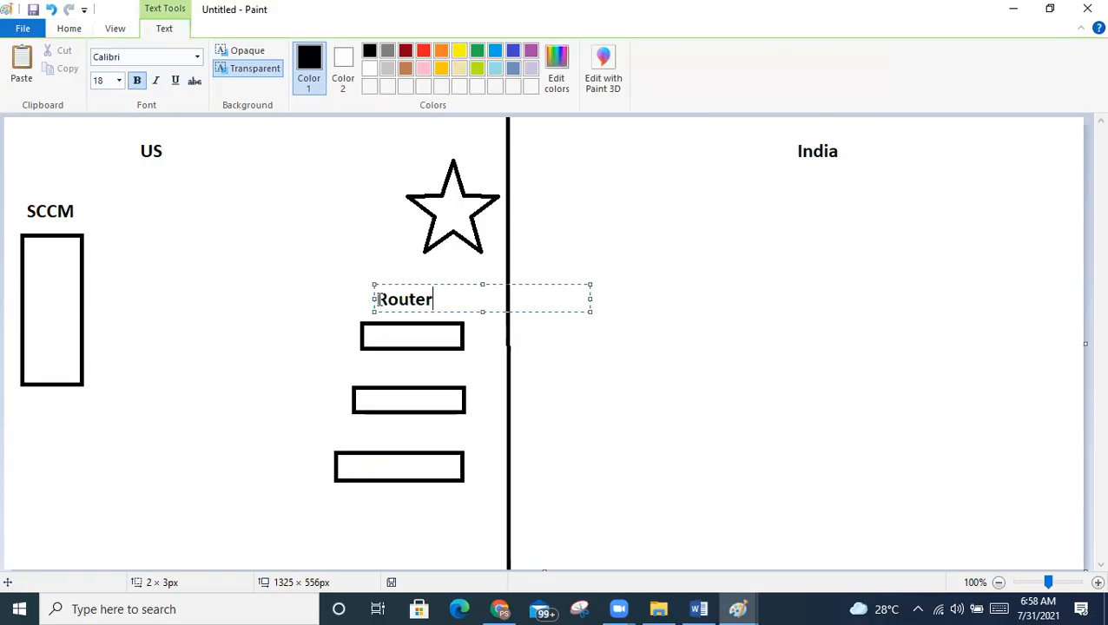
pyautogui.click(391, 372)
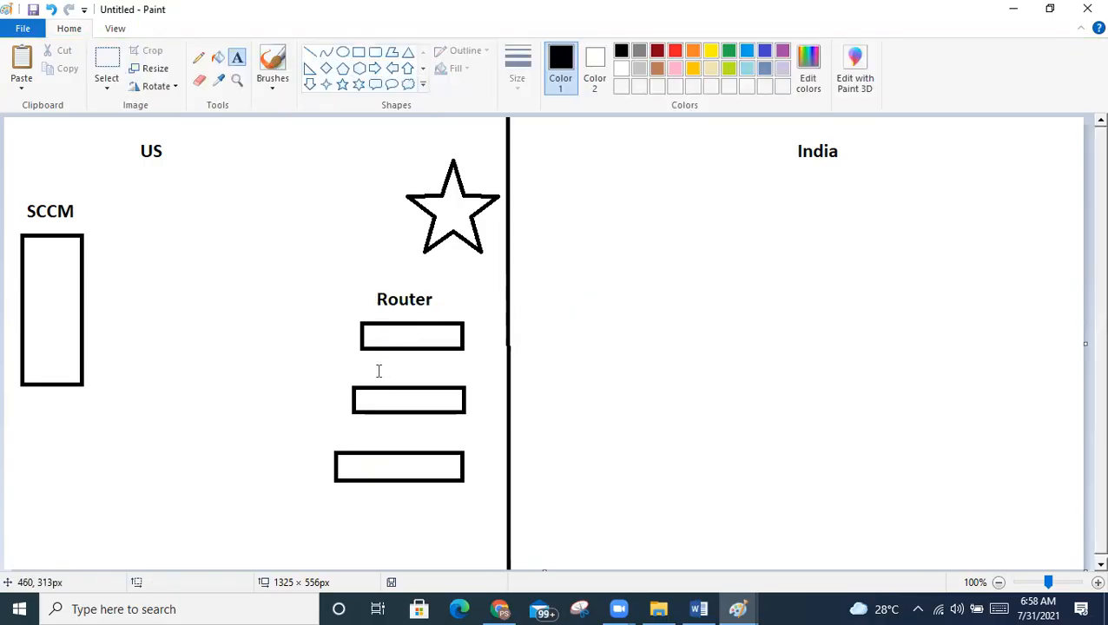
# Label the middle stacked rectangle "Switch - Managable" and shift the text left so it stays within the US side.
pyautogui.click(365, 375)
pyautogui.click(357, 375)
pyautogui.click(353, 373)
pyautogui.write('S')
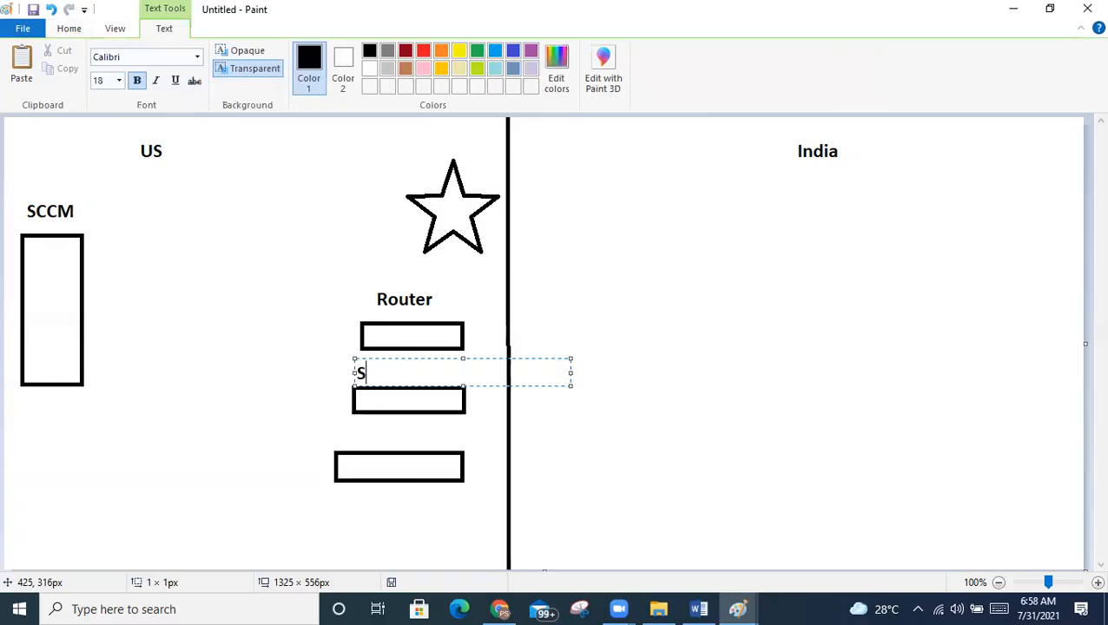
pyautogui.write('witch - Managable')
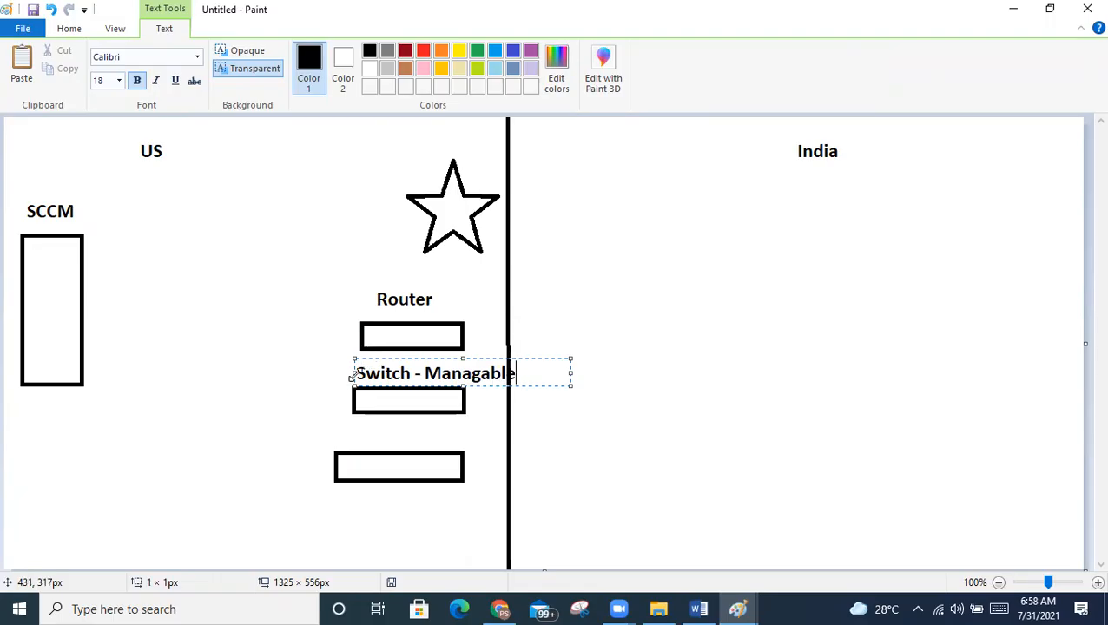
pyautogui.moveTo(351, 375); pyautogui.dragTo(329, 375)
pyautogui.click(337, 481)
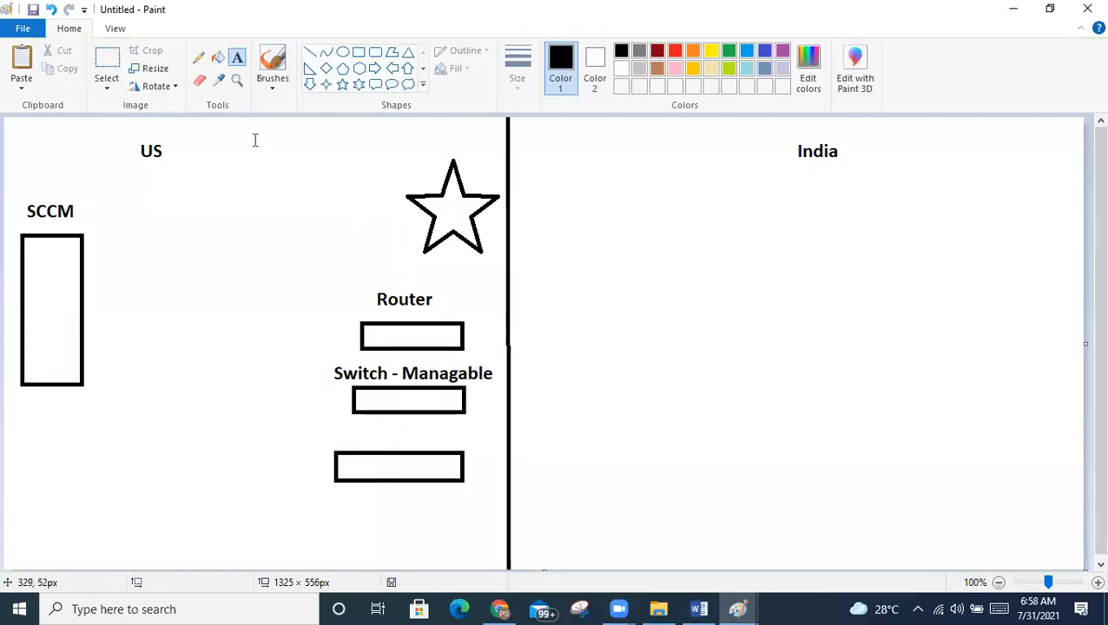
# Draw freehand pencil lines connecting the star to the router box and the router box to the manageable switch box.
pyautogui.click(200, 58)
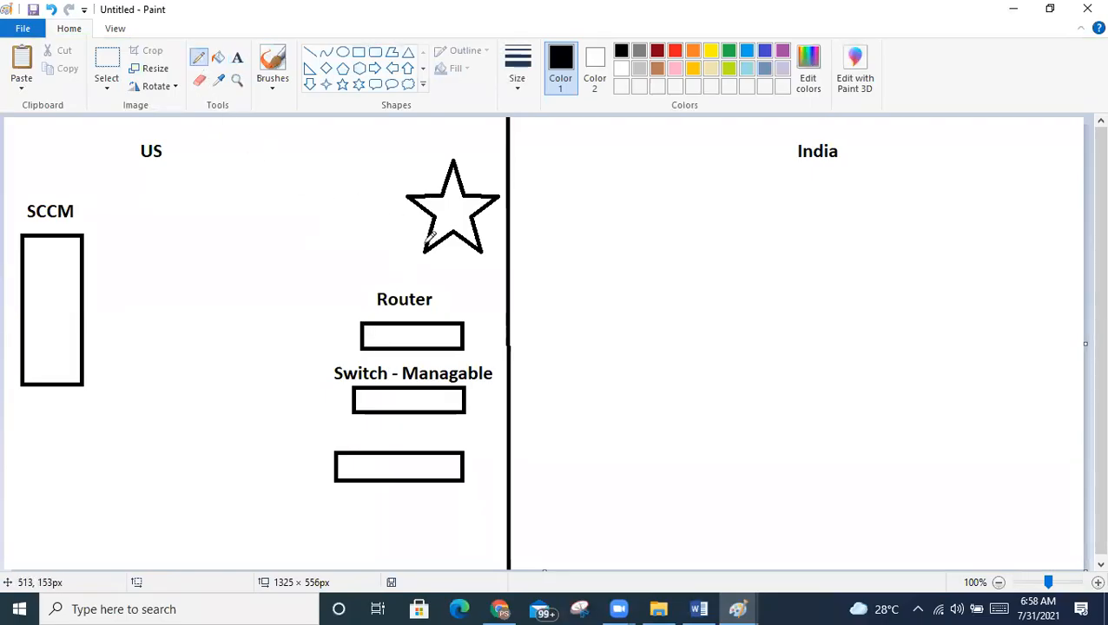
pyautogui.moveTo(429, 250)
pyautogui.mouseDown()
pyautogui.moveTo(436, 317)
pyautogui.moveTo(395, 393)
pyautogui.mouseUp()
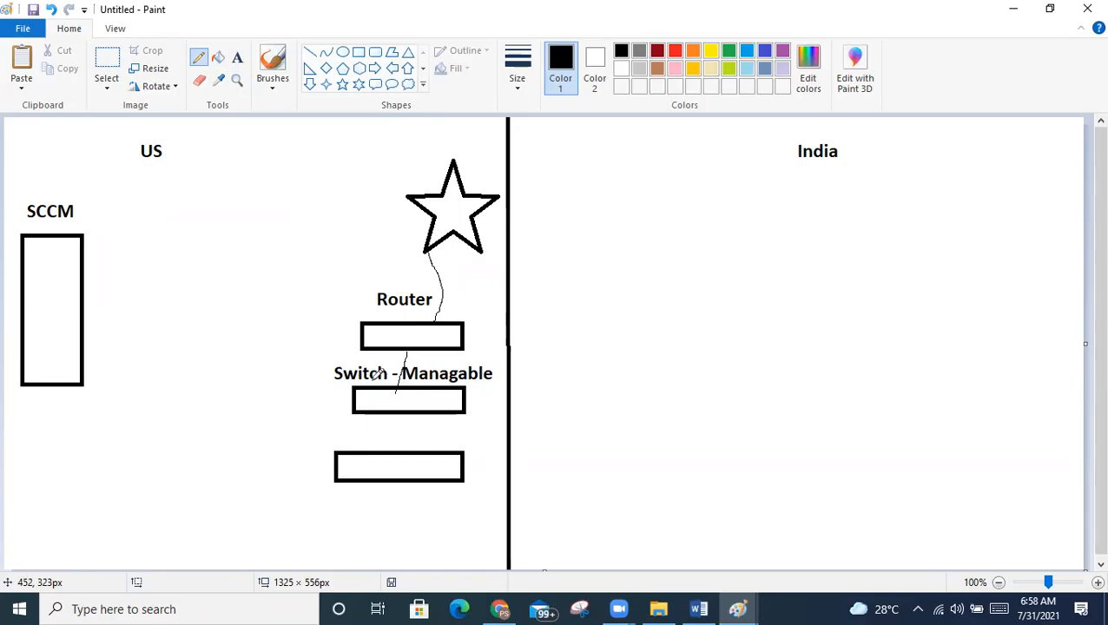
# Label the lowest stacked rectangle "Distribution Switch" and adjust the text box so the full label fits left of the dividing line.
pyautogui.click(237, 58)
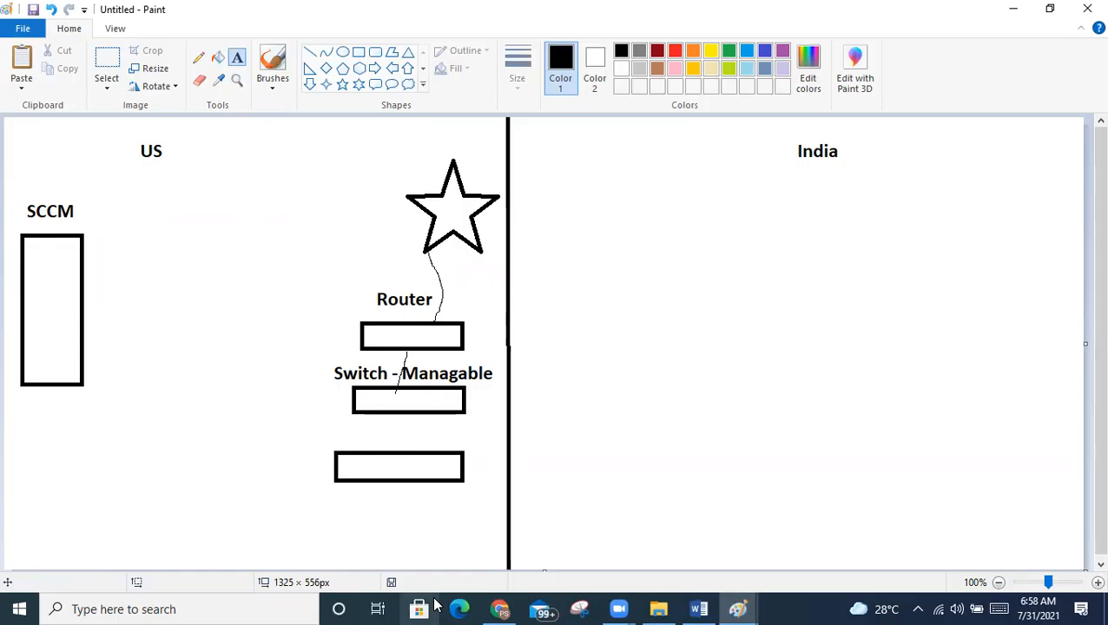
pyautogui.click(354, 426)
pyautogui.write('Distribut')
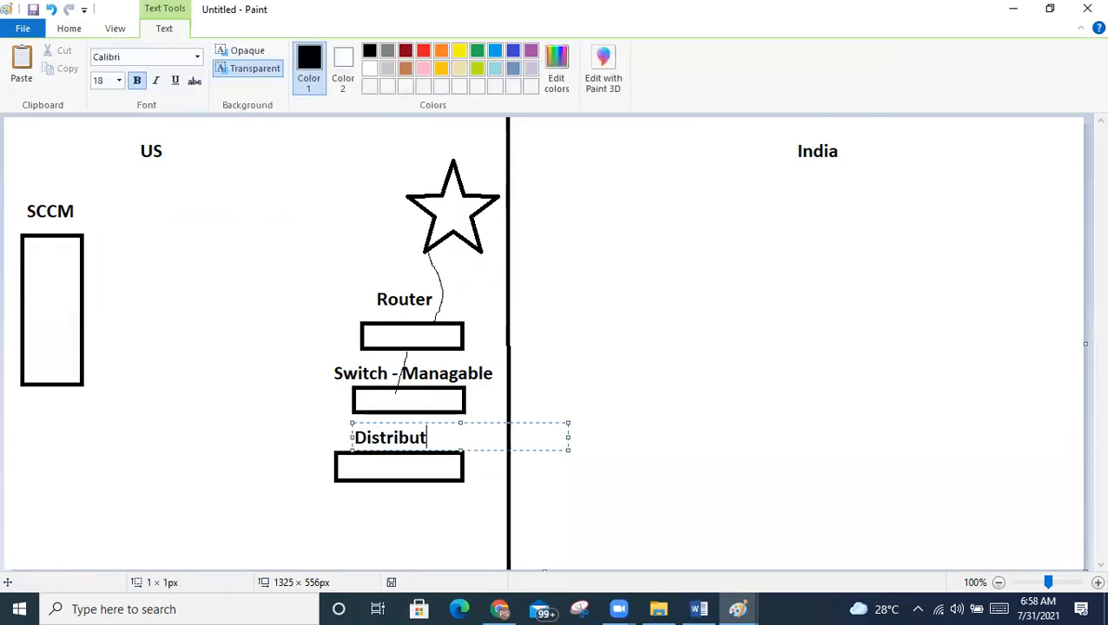
pyautogui.write('ion Switch')
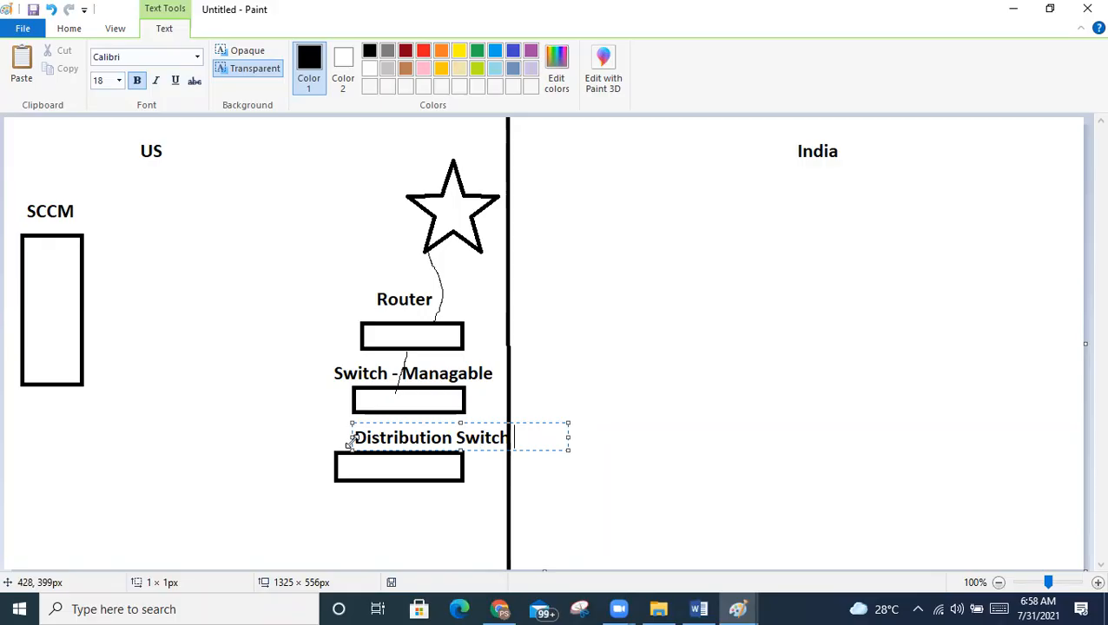
pyautogui.moveTo(350, 443); pyautogui.dragTo(300, 433)
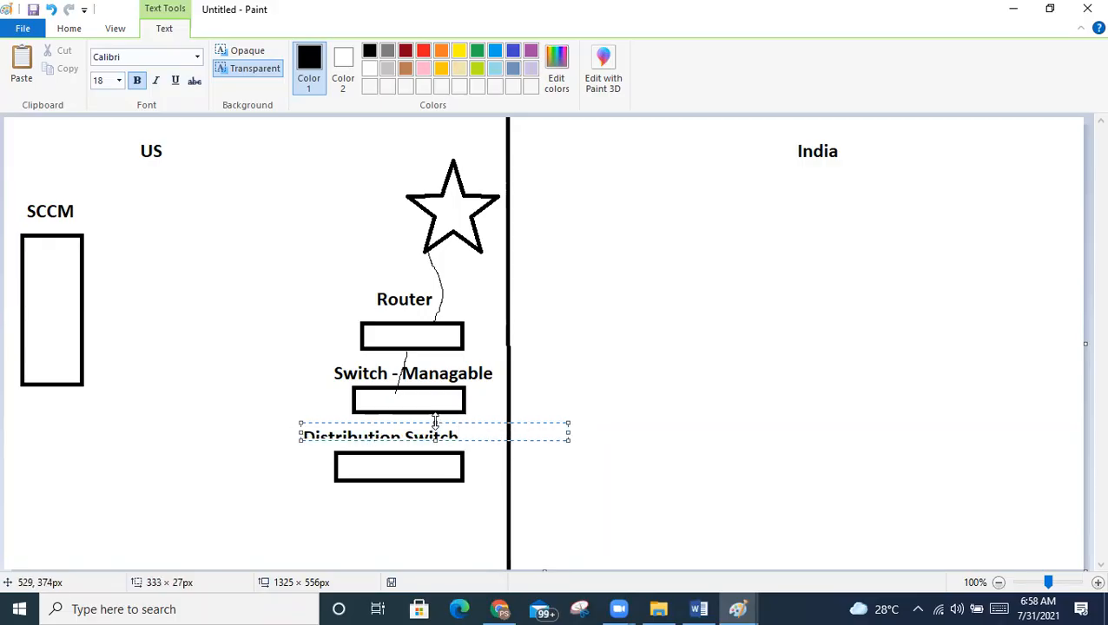
pyautogui.moveTo(436, 423); pyautogui.dragTo(435, 417)
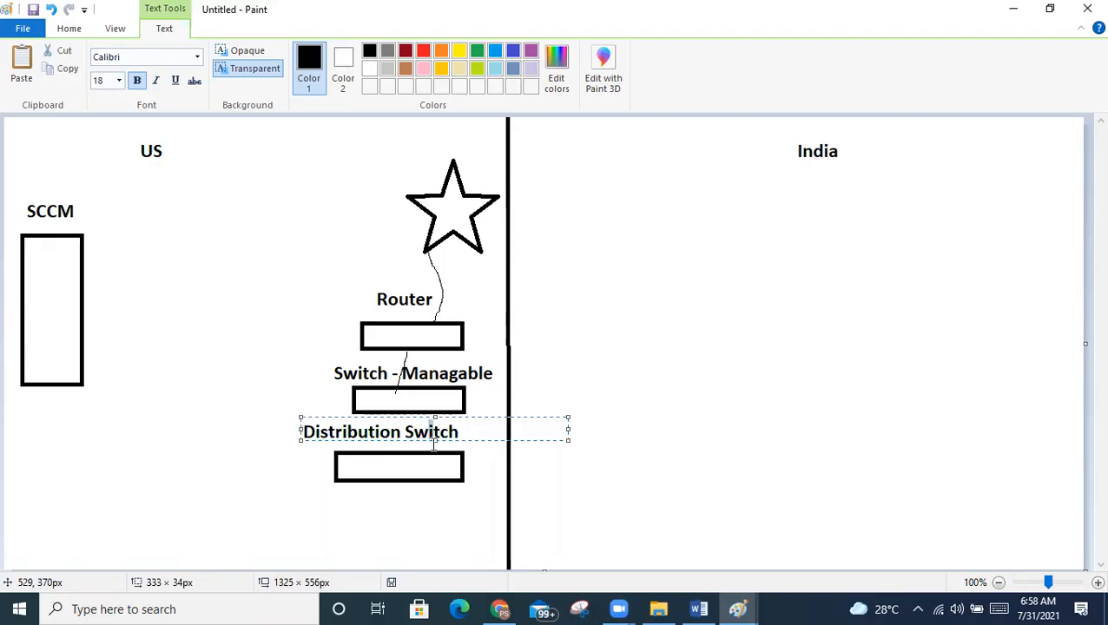
pyautogui.click(277, 492)
# Add the text "48 ports" directly below the distribution switch box.
pyautogui.click(360, 493)
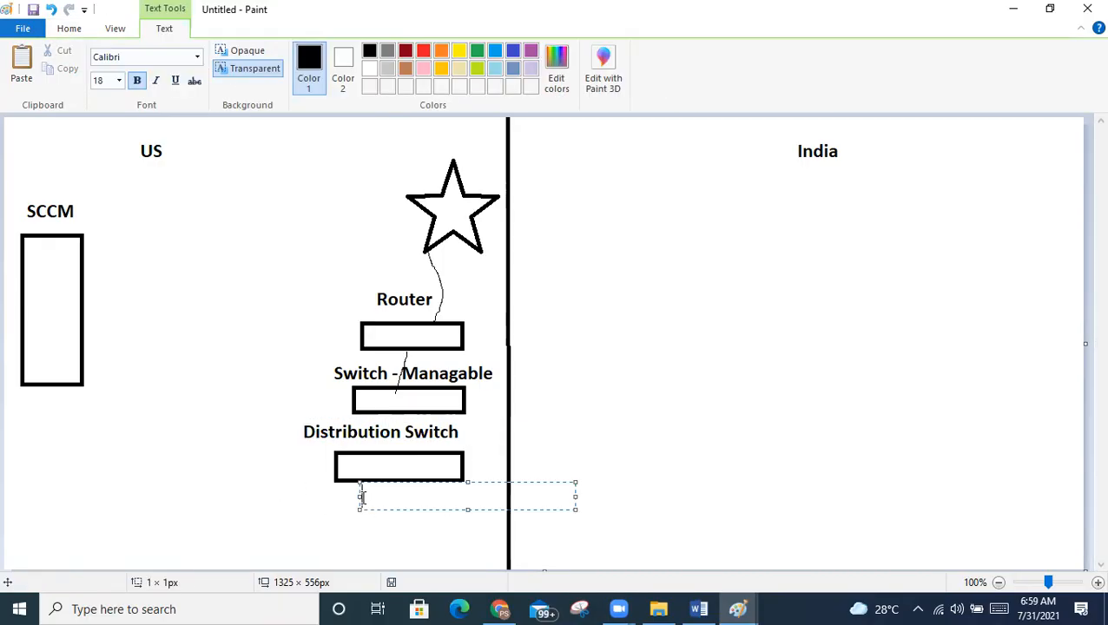
pyautogui.click(289, 474)
pyautogui.click(368, 495)
pyautogui.write('48 ports')
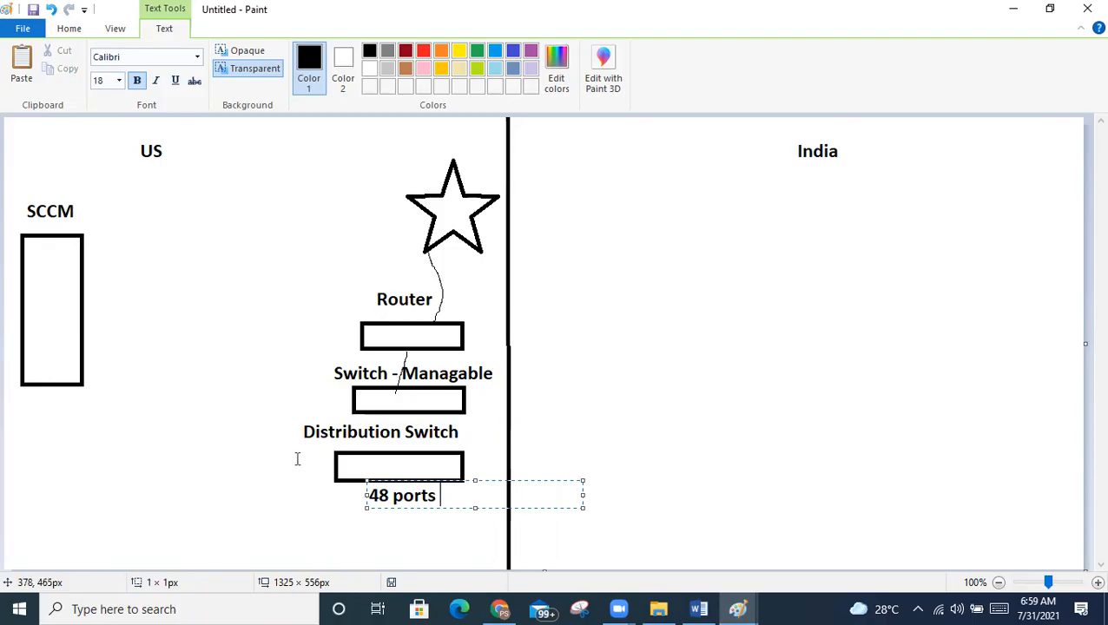
pyautogui.click(304, 496)
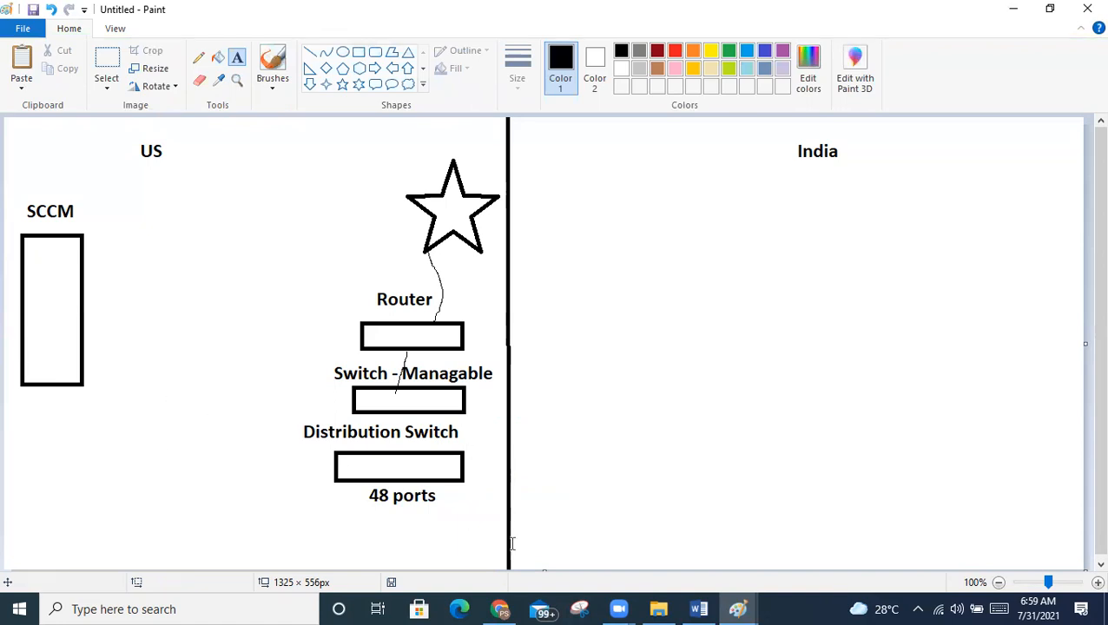
# Look at the "switch networking" image results in Chrome and return to the Paint diagram.
pyautogui.click(547, 609)
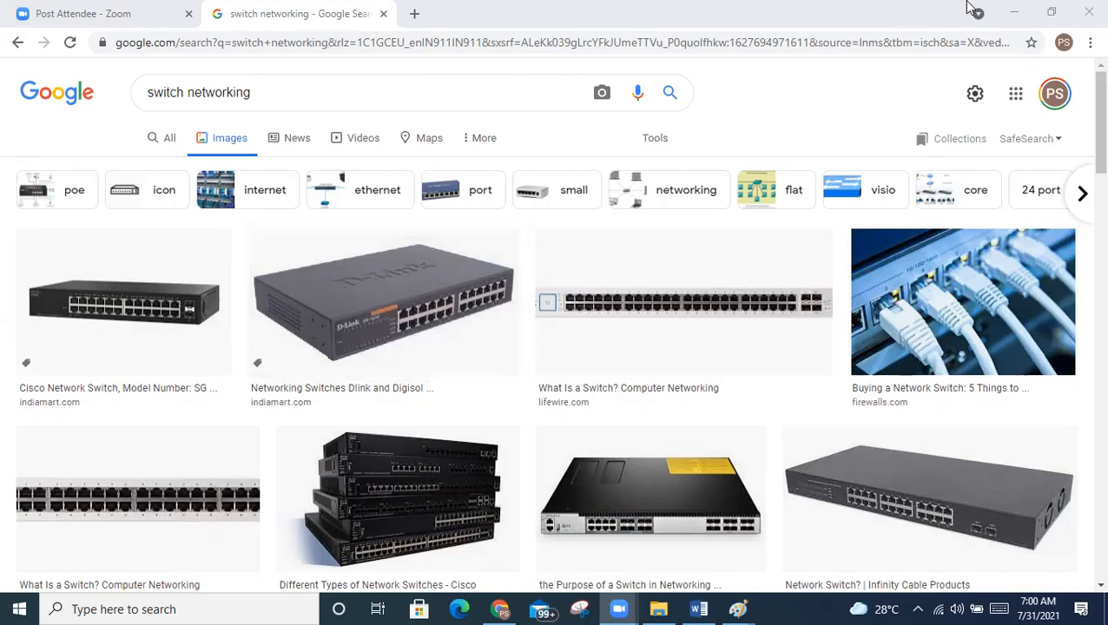
pyautogui.click(1011, 13)
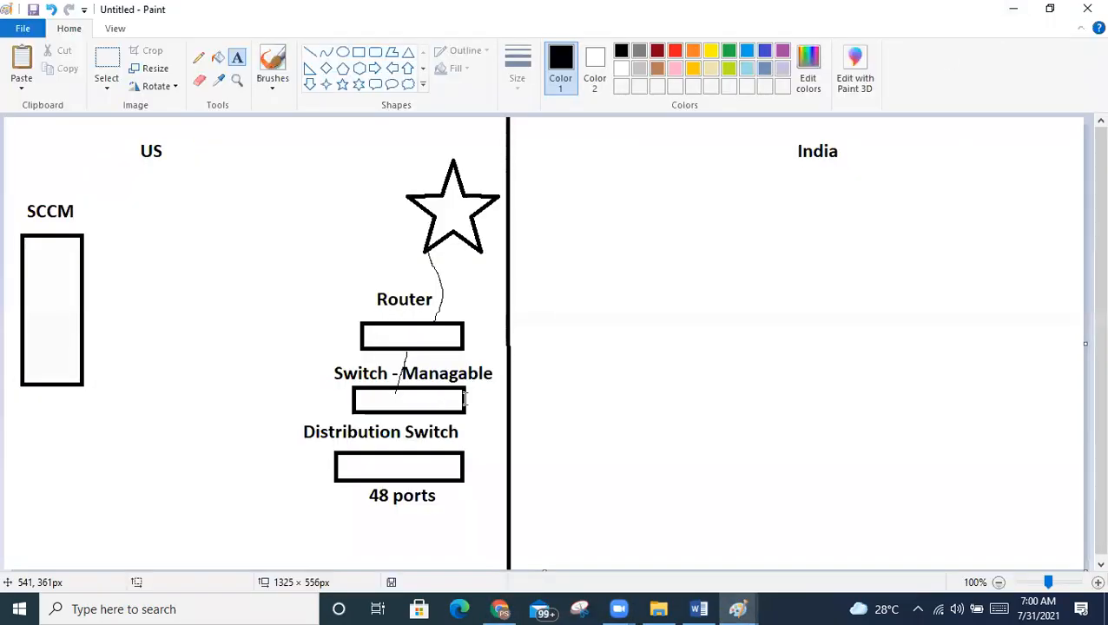
# Draw a freehand pencil line from the right end of the manageable switch box down toward the distribution switch box.
pyautogui.click(198, 59)
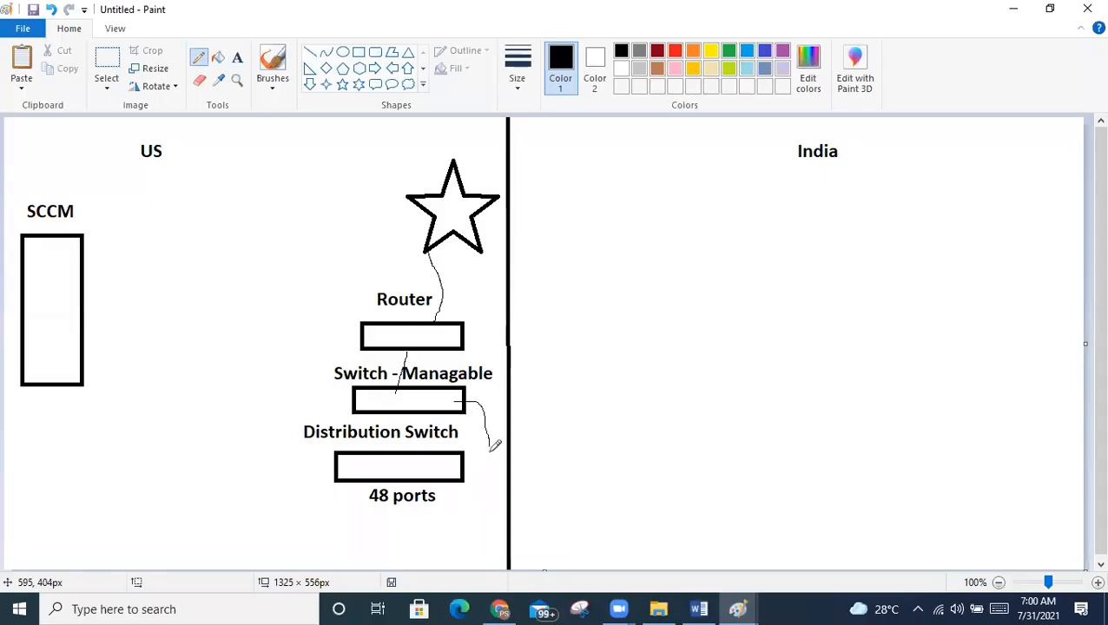